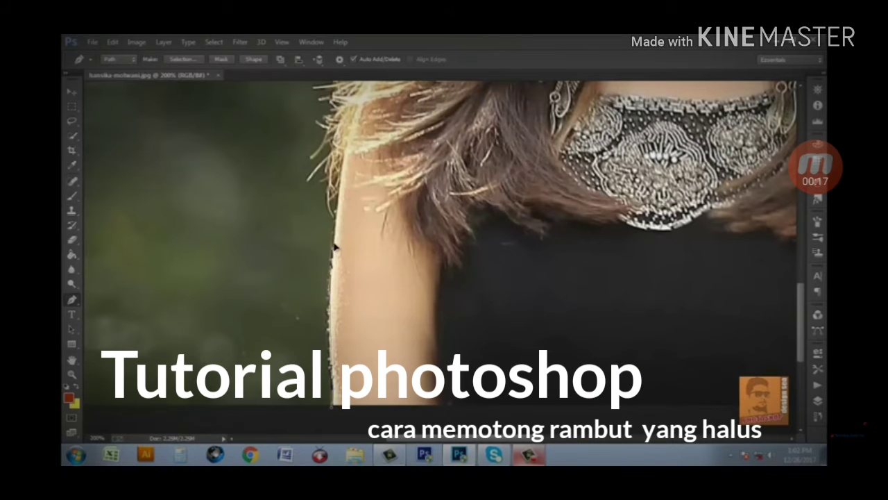
- Raise the system volume by two steps
key("XF86AudioRaiseVolume")
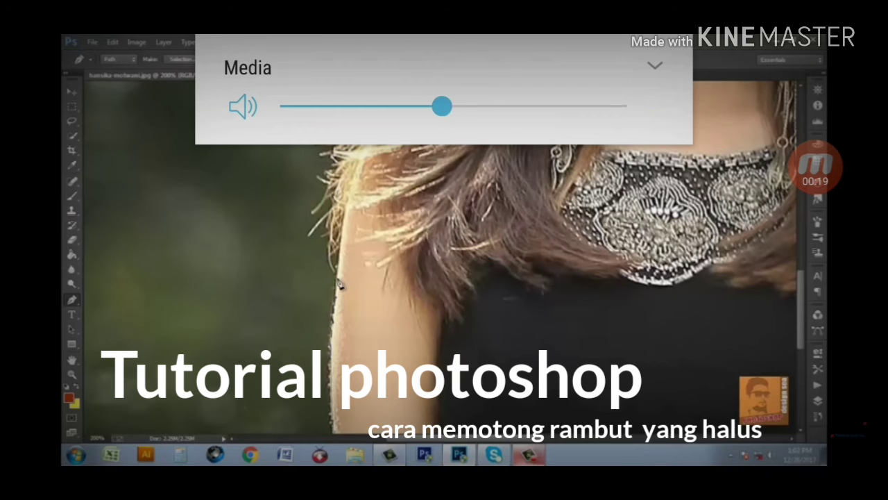
key("XF86AudioRaiseVolume")
key("XF86AudioRaiseVolume")
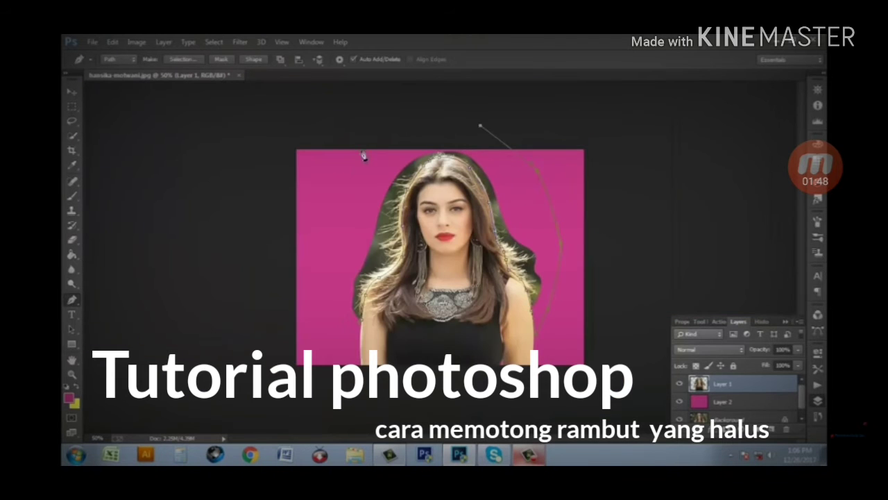
- Add a last anchor, convert the hair path to a selection, and zoom in to 200%
left_click(360, 150)
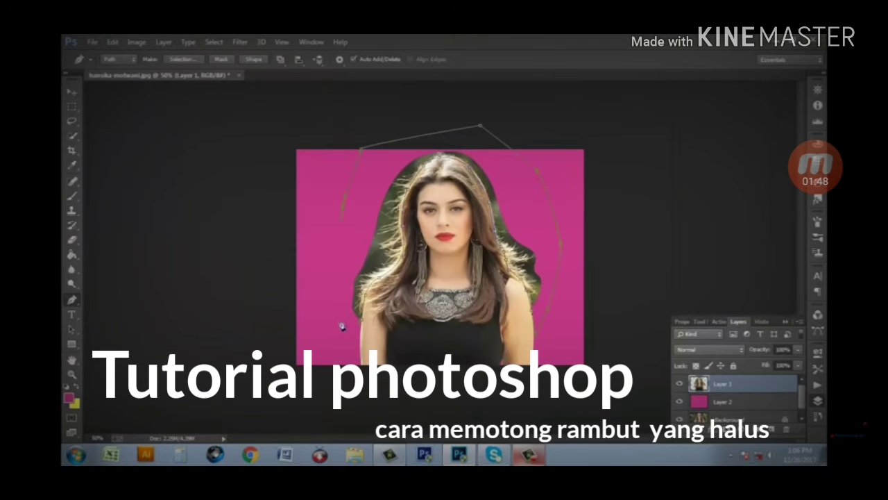
right_click(365, 229)
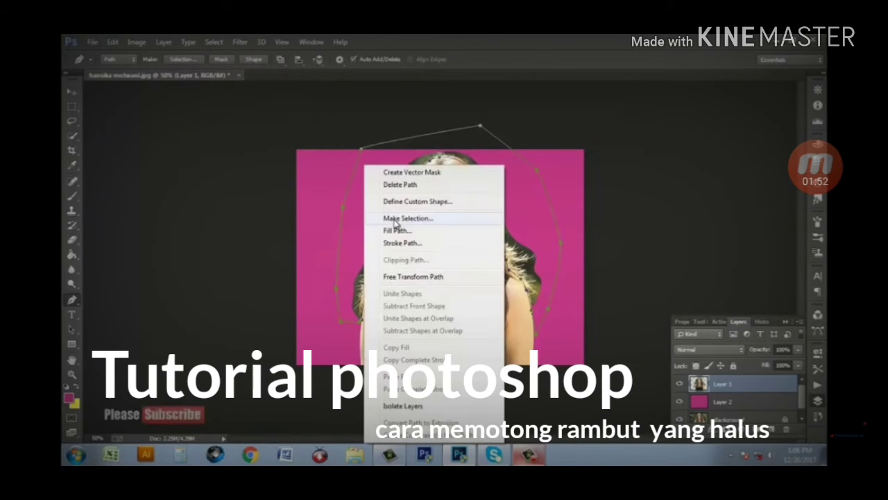
left_click(394, 218)
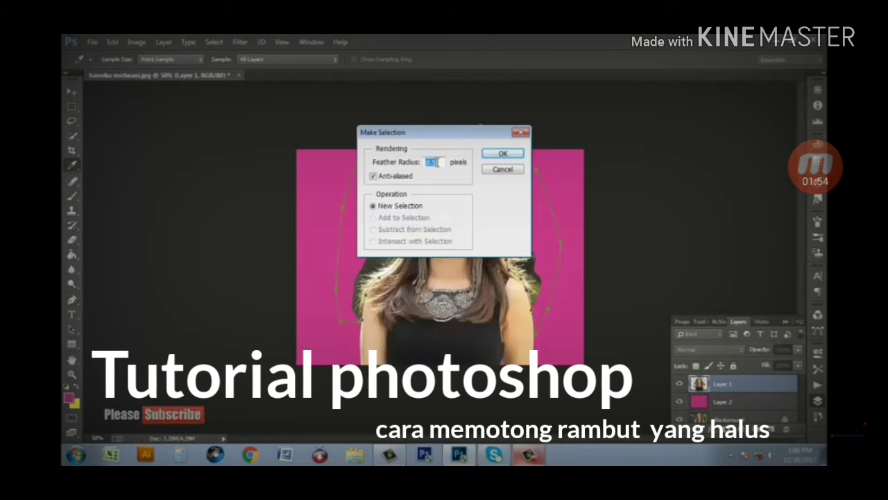
left_click(492, 155)
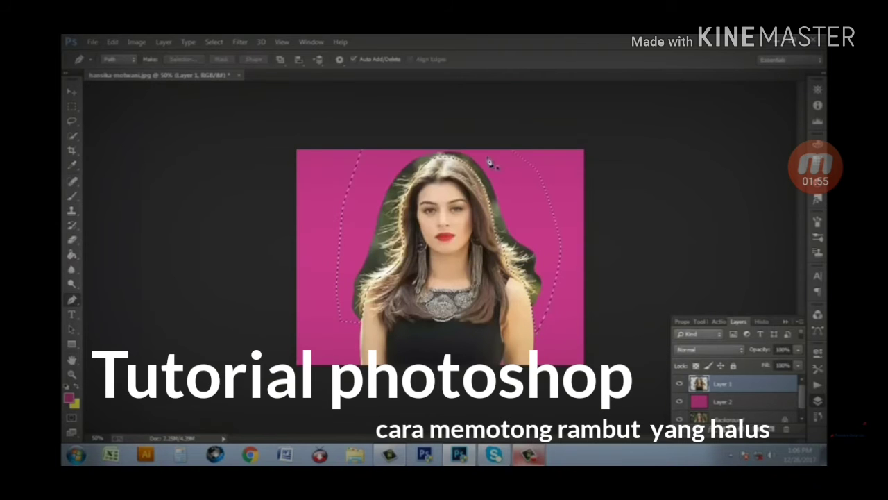
key("ctrl+plus")
- Zoom closer on the hair and neck and switch to the Background Eraser Tool
key("ctrl+plus")
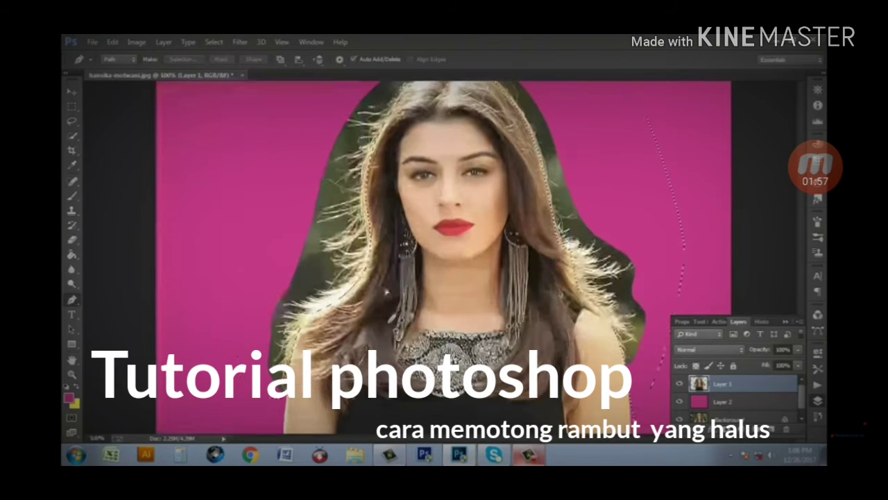
key("ctrl+plus")
key("ctrl+plus")
scroll(340, 286, "down", 1)
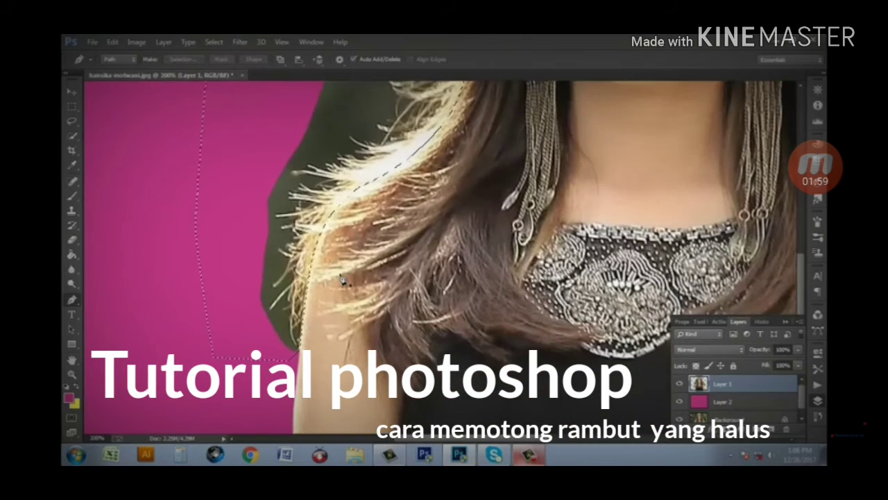
left_click(72, 239)
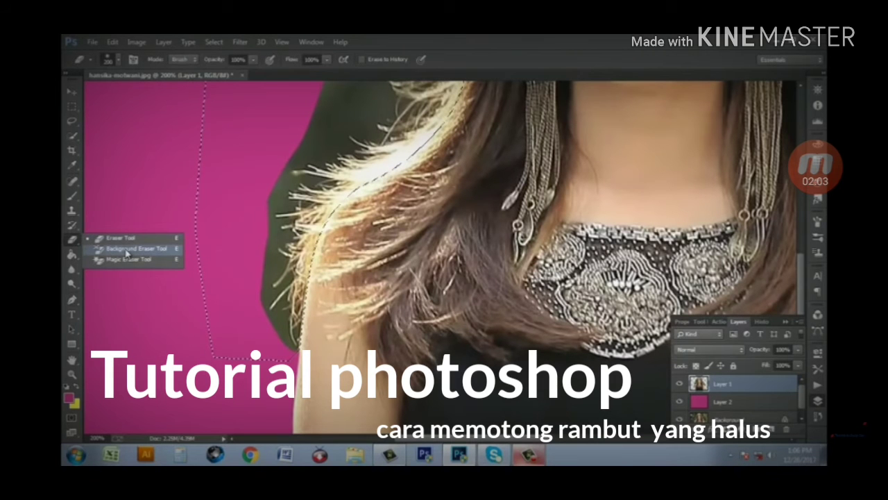
left_click(127, 254)
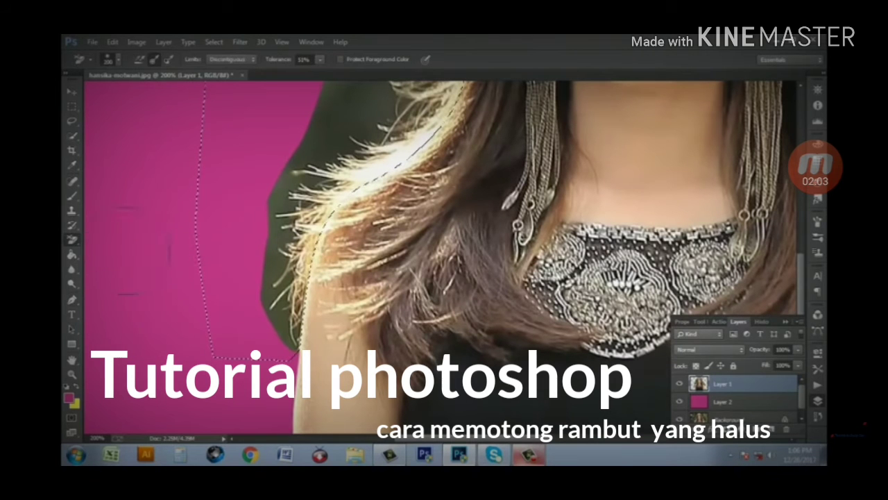
- Sample the dark olive green as the background colour and keep Limits on Discontiguous
left_click(75, 405)
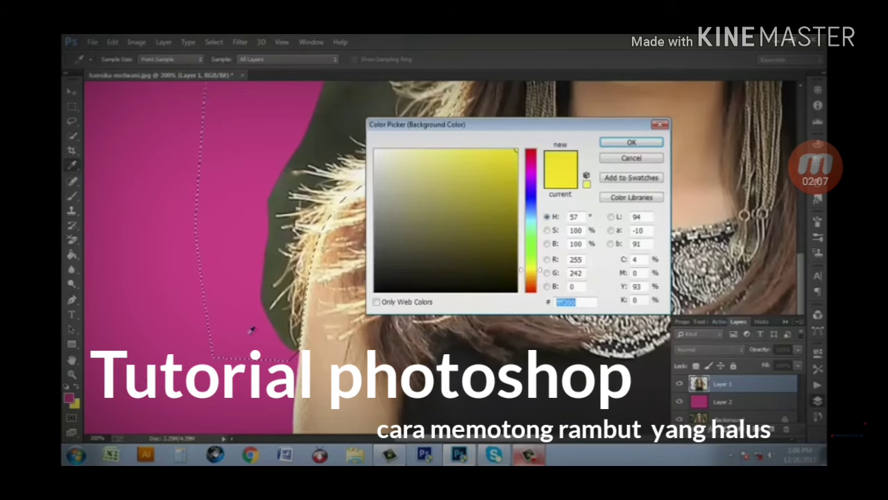
left_click(285, 318)
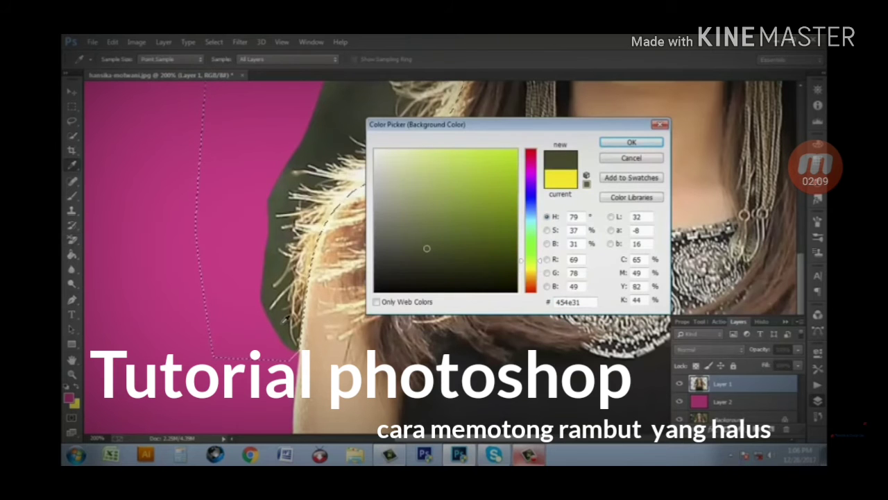
left_click(631, 142)
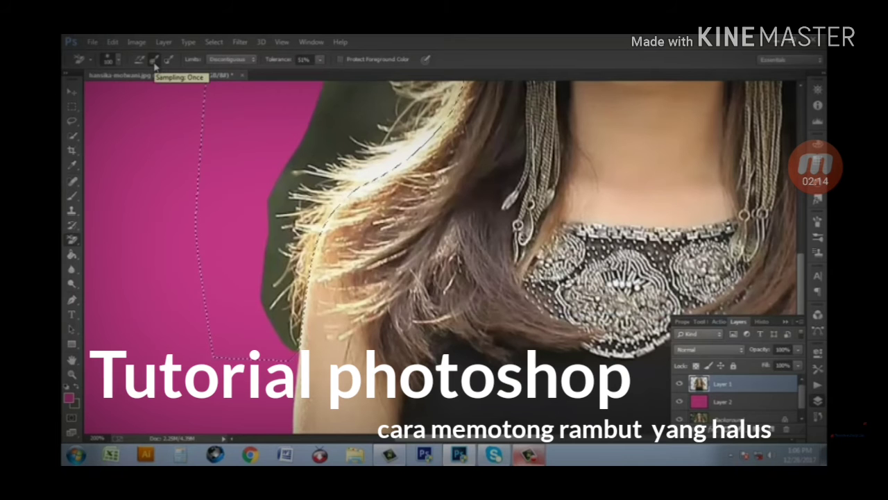
left_click(252, 61)
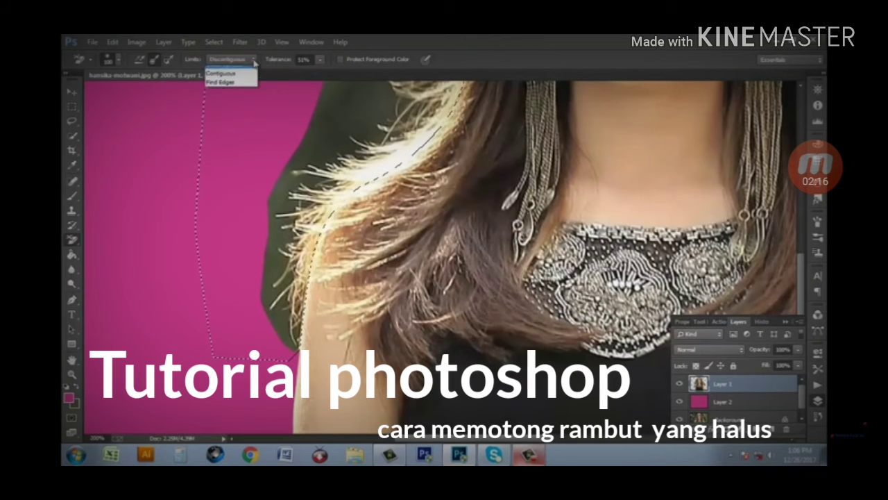
left_click(238, 73)
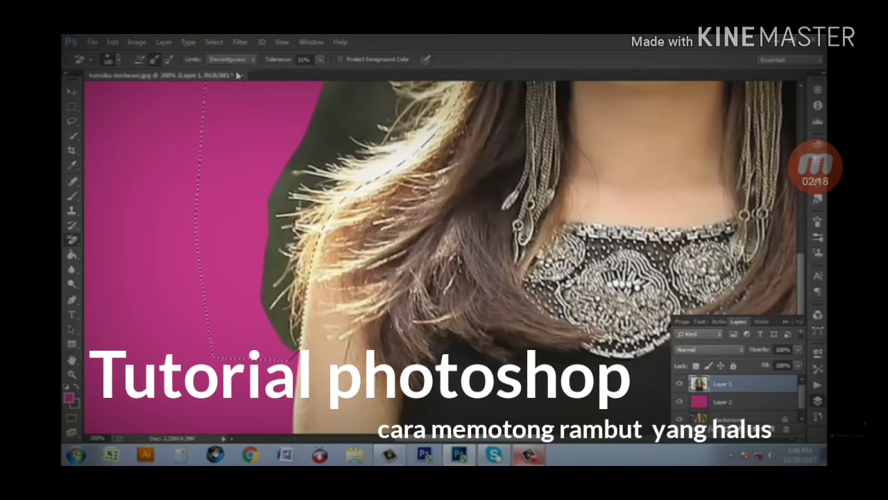
left_click(320, 60)
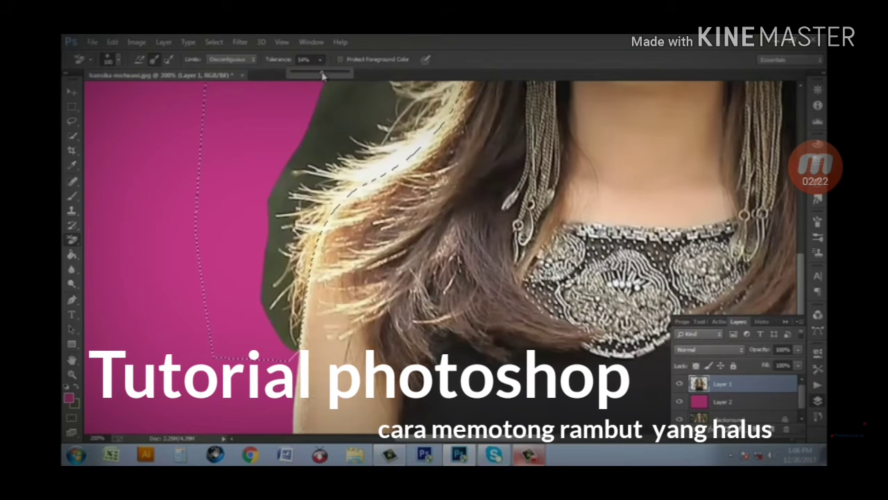
- Set tolerance to 54% and erase the green fringe along the top hair edge
left_click(283, 333)
mouse_move(283, 333)
left_mouse_down()
mouse_move(283, 220)
mouse_move(260, 251)
left_mouse_up()
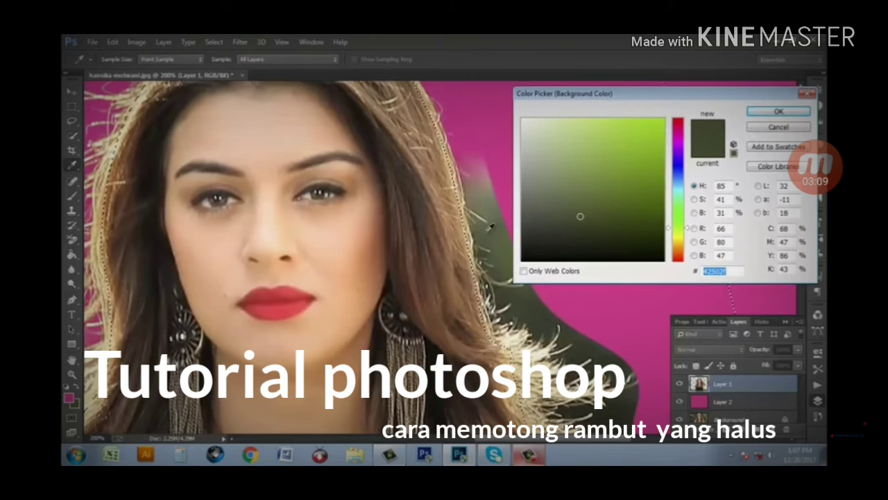
- Sample another green tone as background colour and erase the green area beside the hair
left_click(490, 227)
left_click(759, 112)
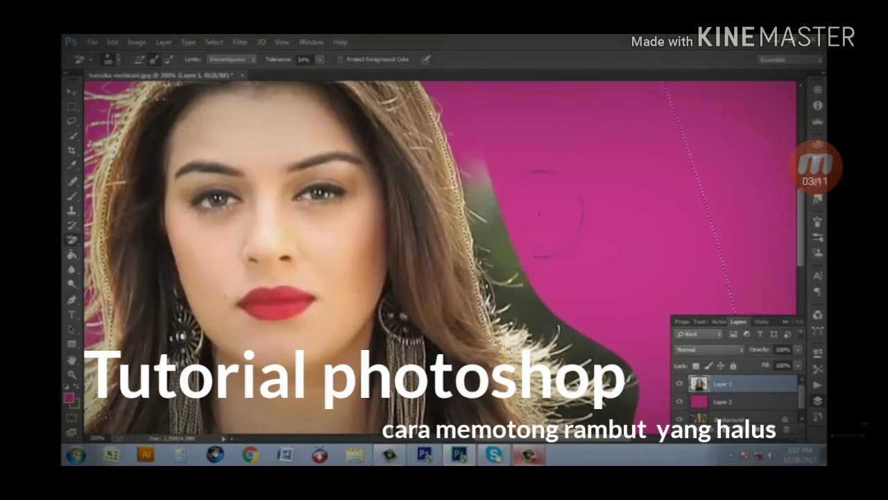
left_click_drag(501, 239, 496, 194)
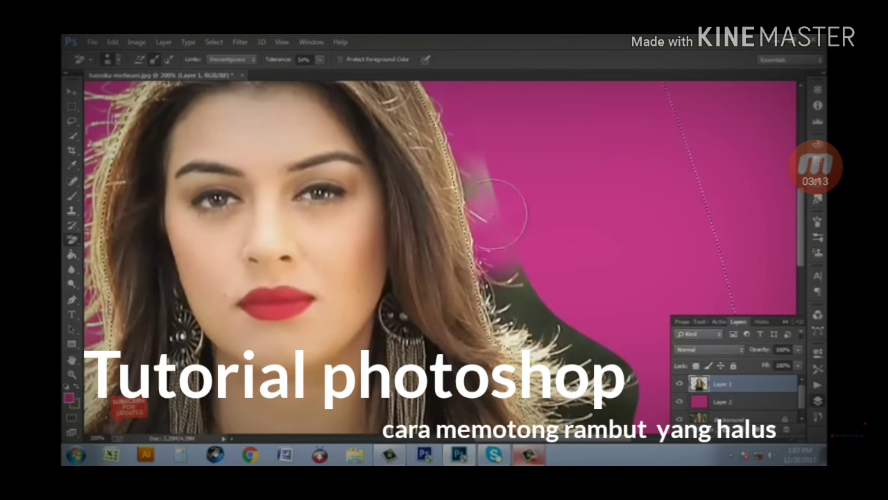
- Sample a darker green and erase the dark green patch beside the hair tips
left_click_drag(543, 296, 462, 188)
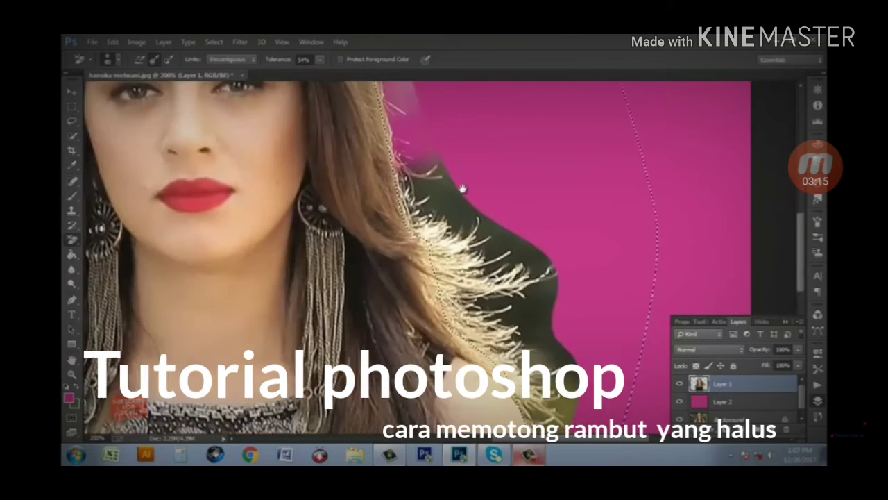
left_click(74, 402)
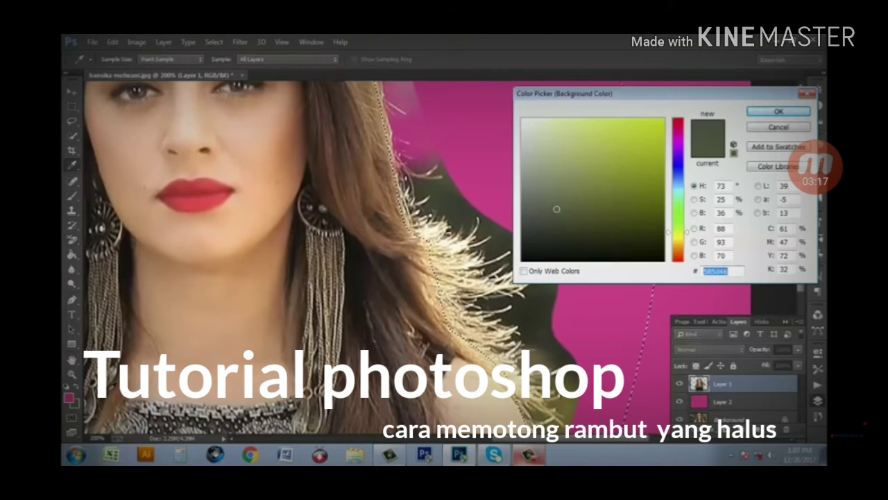
left_click(453, 209)
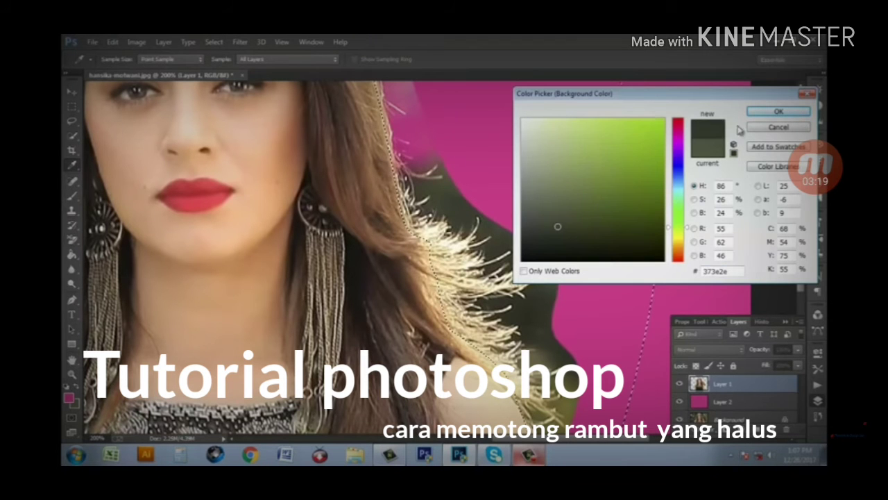
left_click(755, 116)
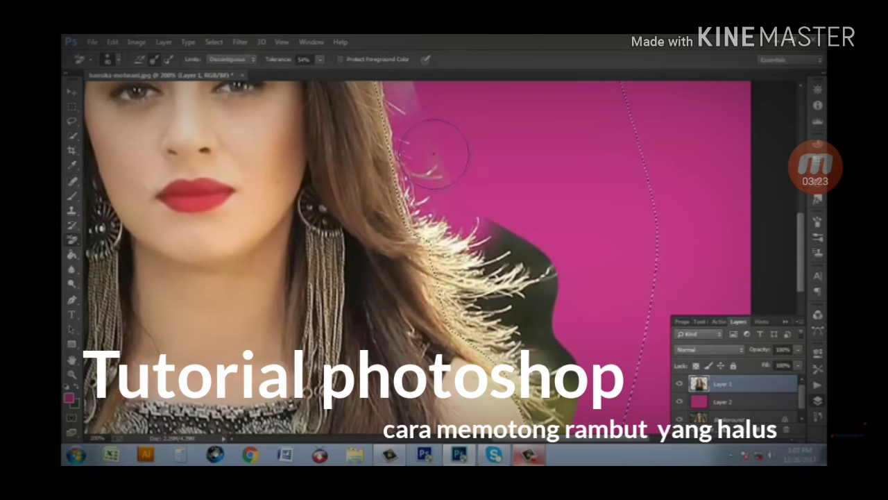
left_click_drag(519, 222, 469, 138)
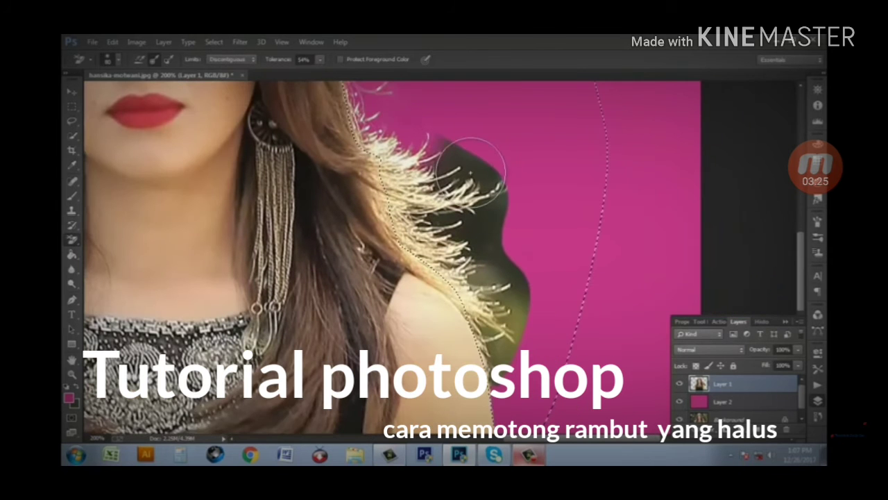
mouse_move(485, 173)
left_mouse_down()
mouse_move(444, 208)
mouse_move(501, 269)
left_mouse_up()
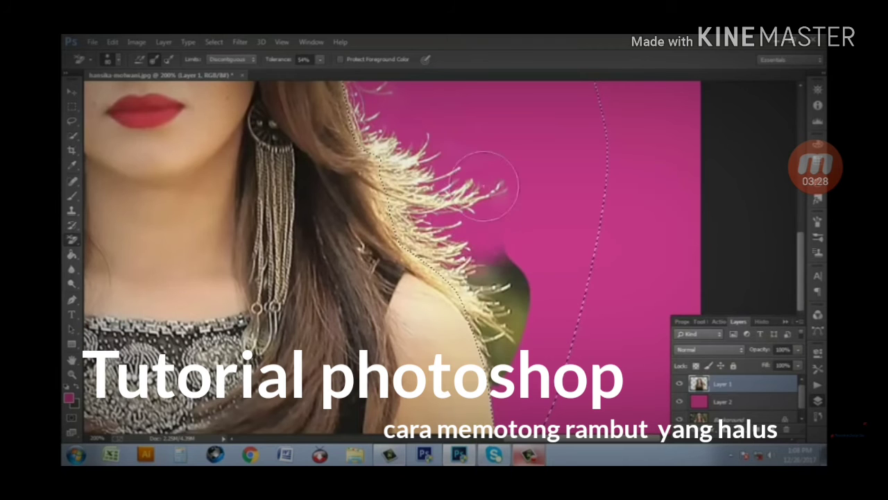
- Sample olive 6B683F as background colour and erase the olive fringe beside the shoulder
left_click_drag(505, 256, 482, 147)
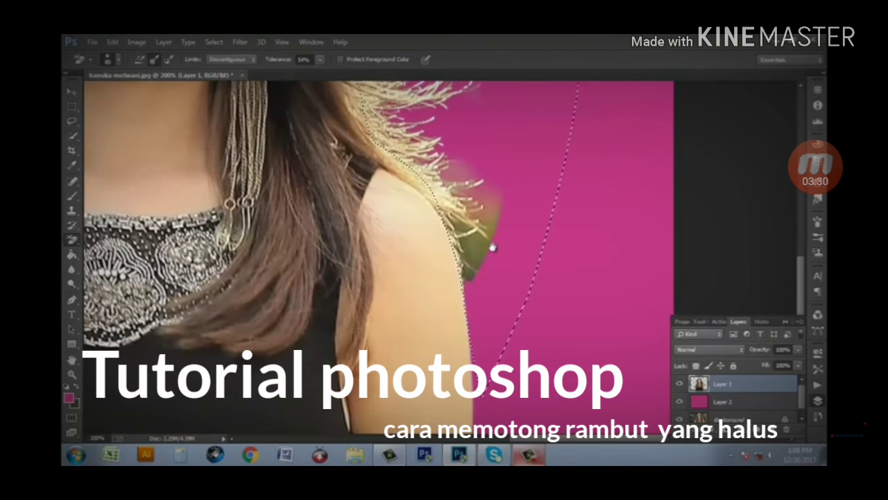
left_click(78, 408)
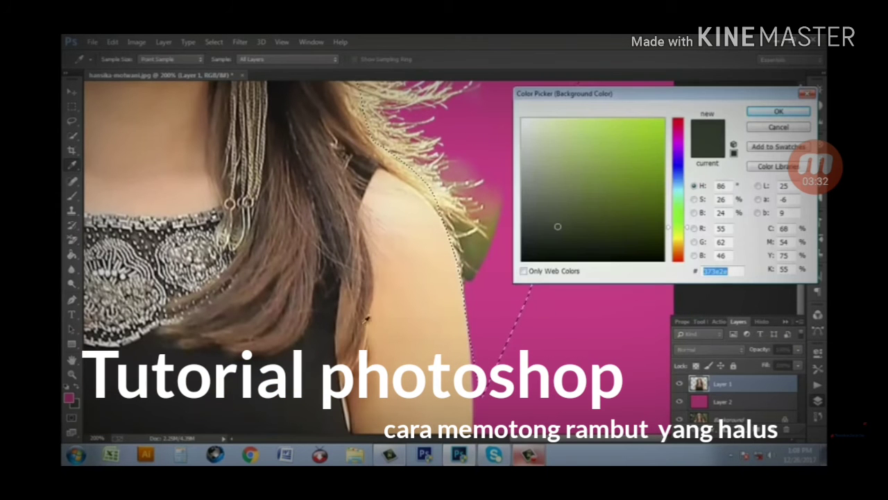
left_click(479, 254)
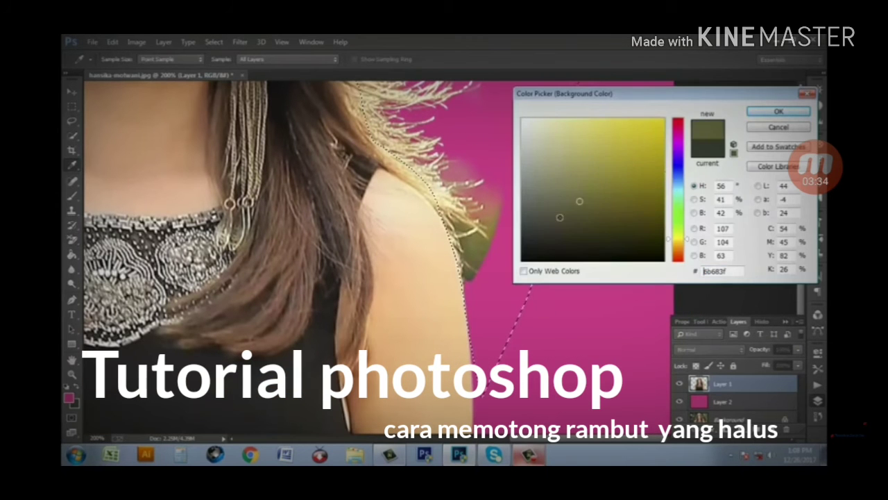
left_click(760, 114)
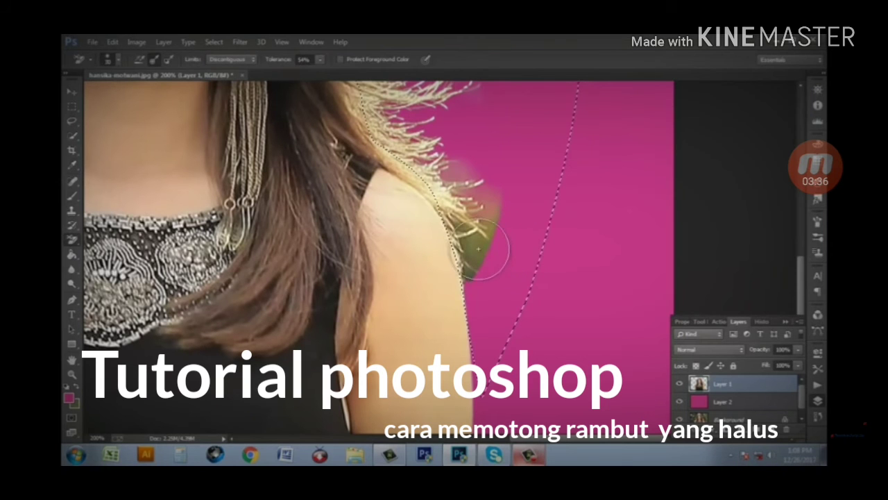
mouse_move(479, 249)
left_mouse_down()
mouse_move(480, 258)
mouse_move(466, 257)
left_mouse_up()
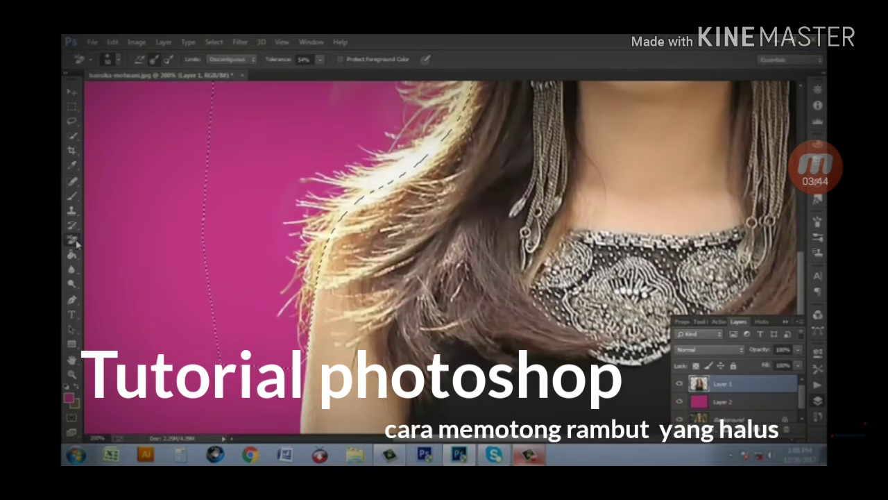
- Use the plain Eraser at about 60 px to remove the pale streak near the chin
right_click(78, 240)
left_click(127, 240)
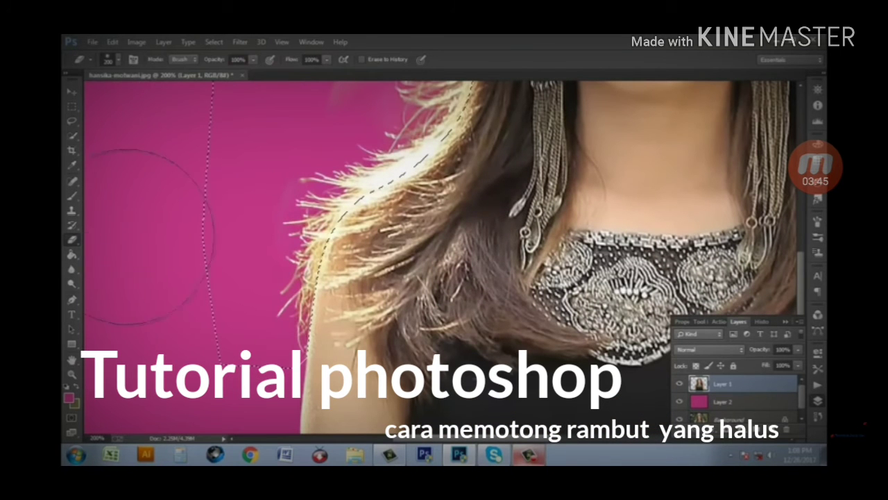
key("bracketleft")
key("bracketleft")
key("bracketleft")
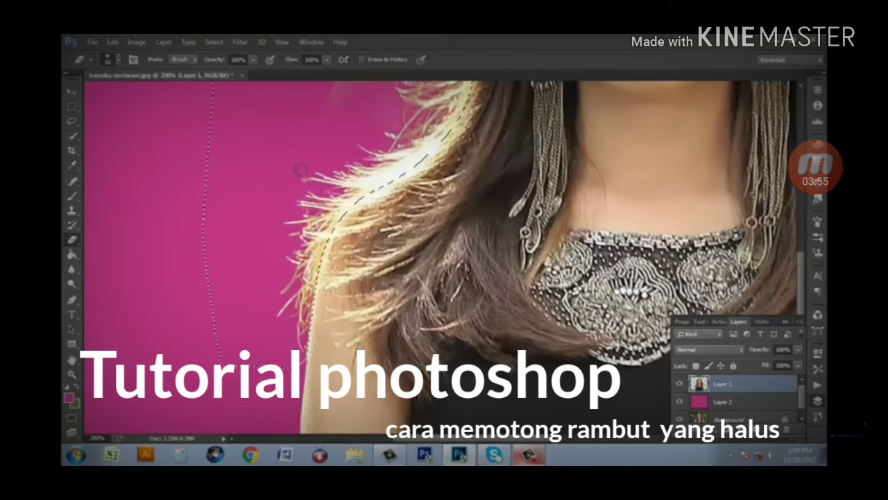
left_click_drag(295, 187, 236, 297)
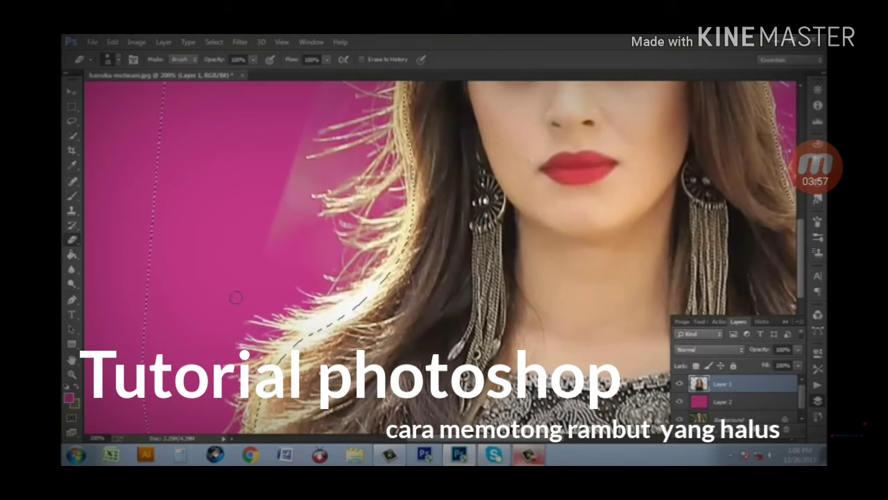
mouse_move(278, 272)
left_mouse_down()
mouse_move(282, 230)
mouse_move(317, 177)
mouse_move(347, 167)
mouse_move(271, 192)
left_mouse_up()
key("shift+e")
left_click_drag(308, 226, 303, 243)
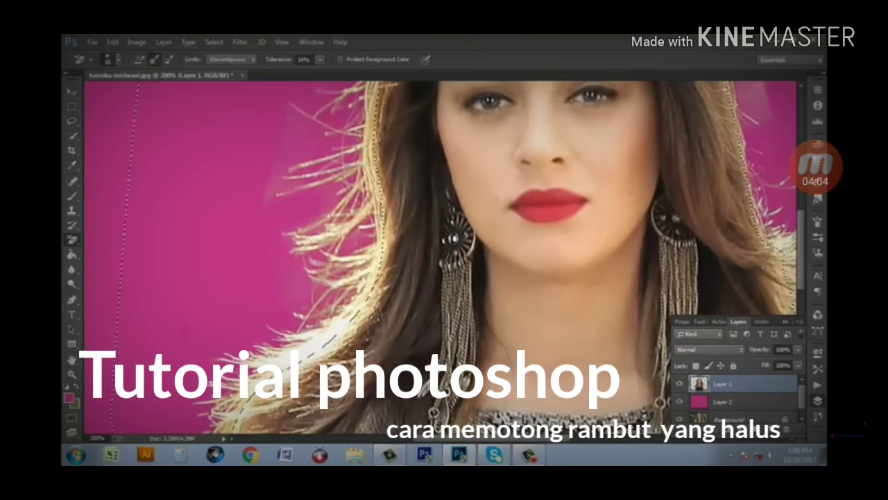
- Sample the canvas pink as background colour and lower eraser tolerance to 30%
left_click(75, 405)
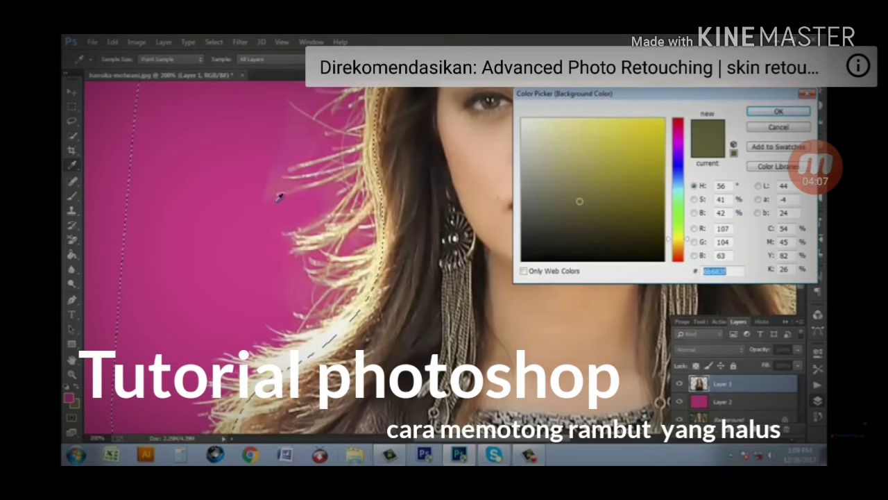
left_click(274, 190)
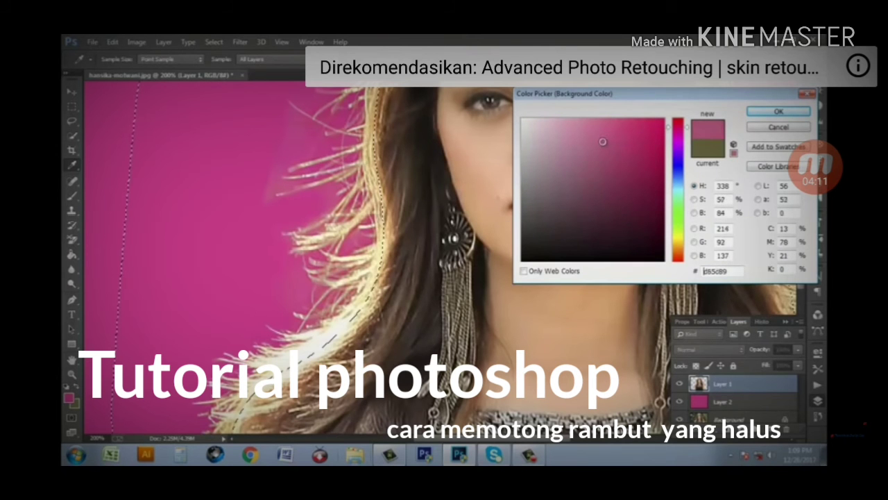
left_click(758, 116)
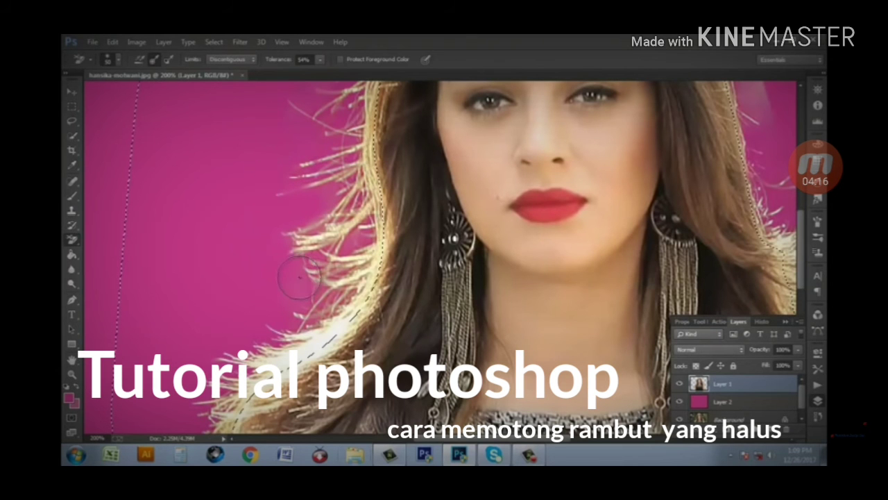
left_click(320, 63)
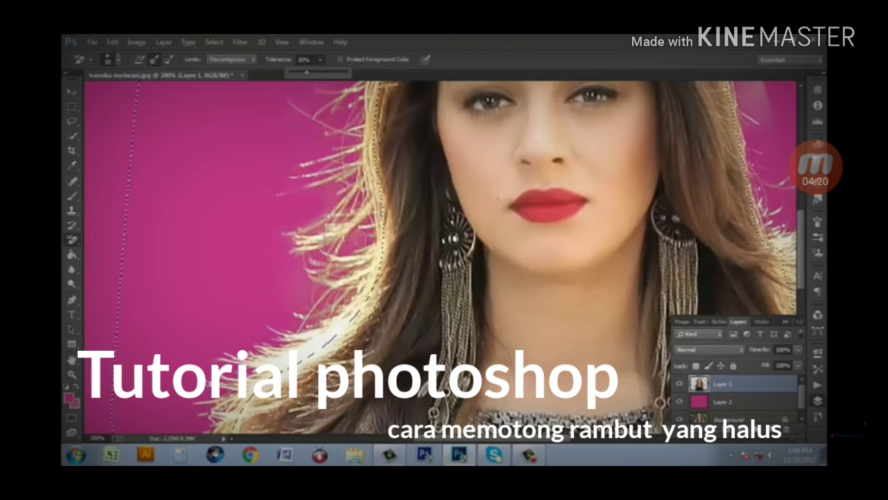
left_click(350, 243)
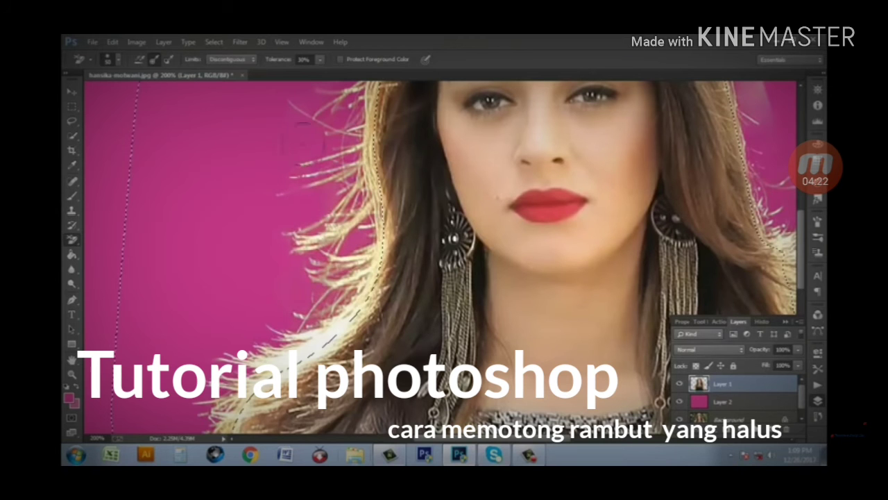
- Scroll the image view up while working around the hair
scroll(309, 167, "up", 3)
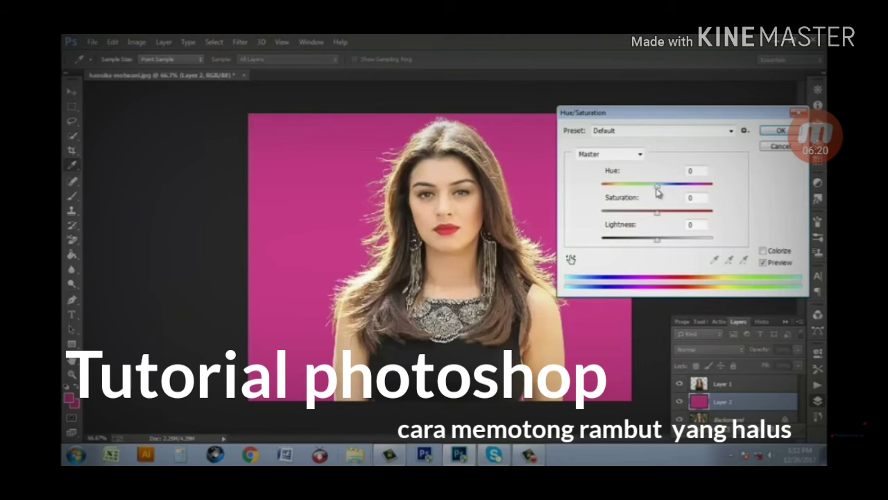
- Drag the Hue slider past purple toward red until the background turns crimson
mouse_move(657, 185)
left_mouse_down()
mouse_move(620, 185)
mouse_move(679, 192)
mouse_move(666, 217)
mouse_move(674, 215)
mouse_move(687, 186)
mouse_move(650, 193)
left_mouse_up()
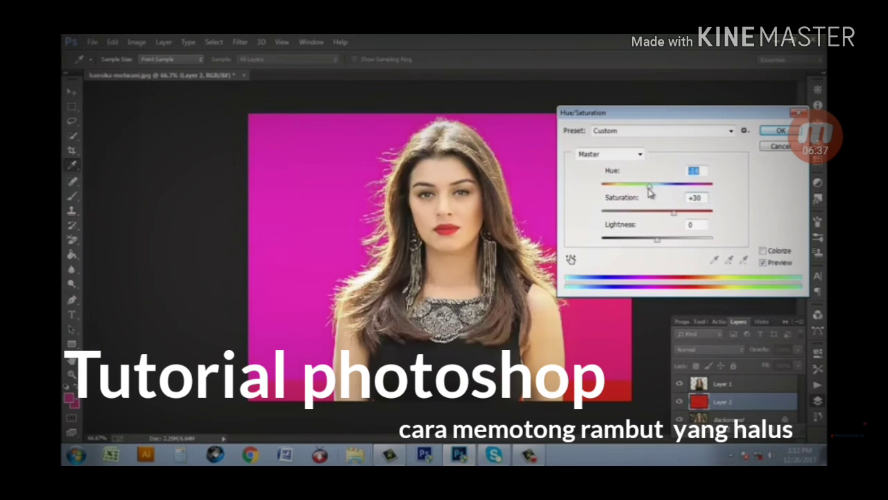
left_click_drag(650, 193, 666, 193)
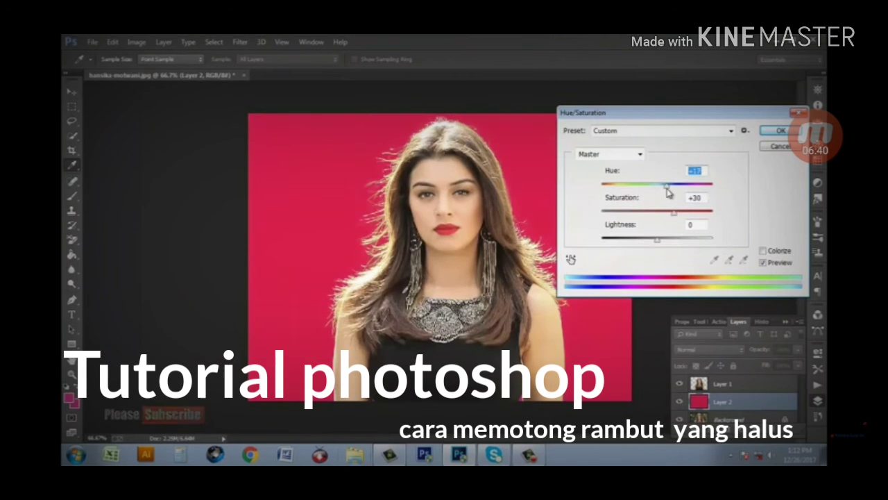
left_click_drag(668, 193, 669, 193)
- Apply the Hue/Saturation change and group Layer 1 and Layer 2 into Group 1
left_click(779, 131)
key("e")
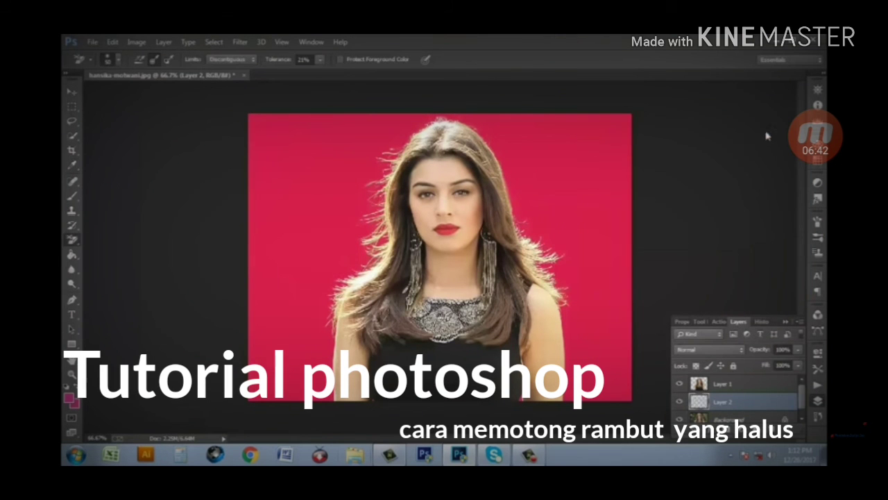
left_click(753, 383)
left_click(749, 404, "shift")
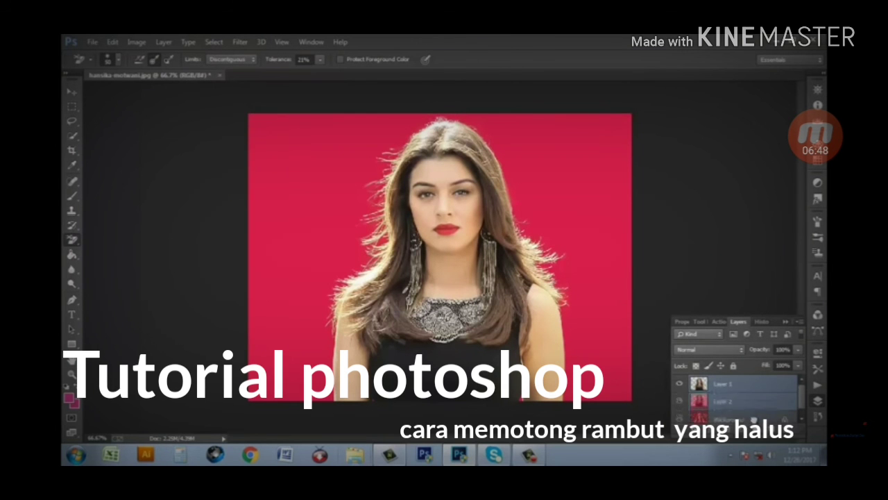
left_click_drag(752, 404, 759, 432)
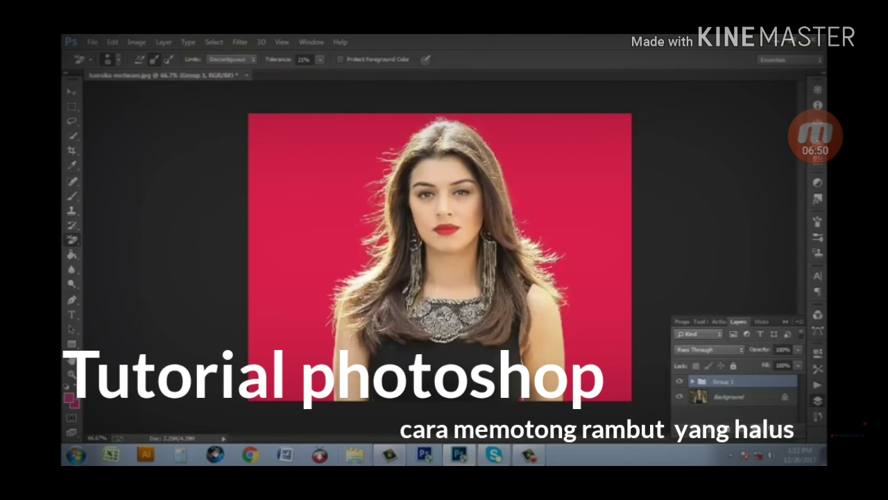
left_click(680, 382)
left_click(681, 382)
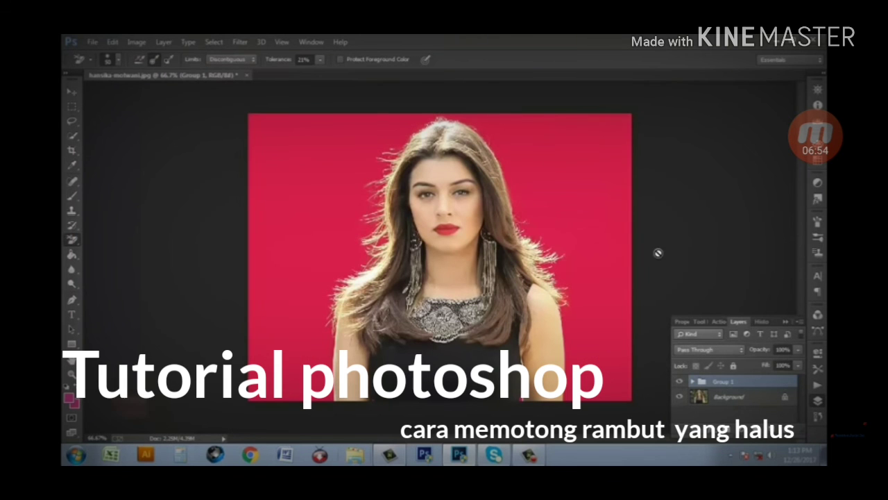
- Save the grouped composition as a layered Photoshop PSD, with '01' appended to its file name
left_click(92, 42)
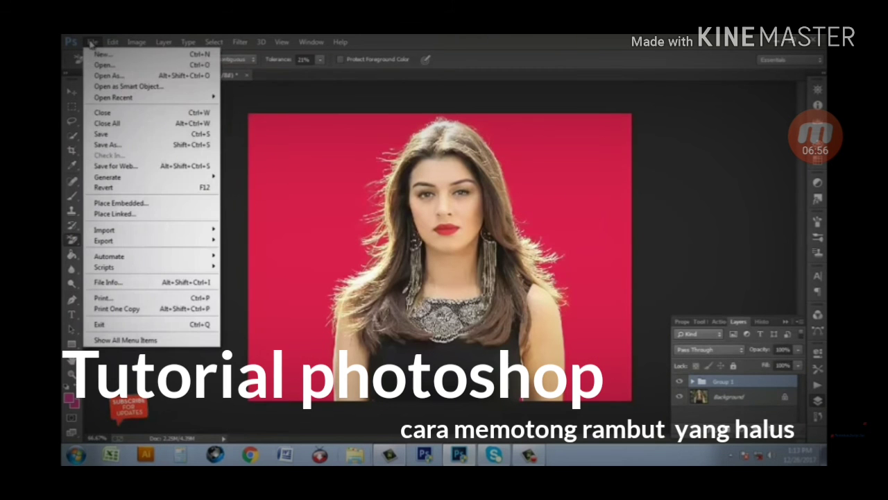
left_click(103, 132)
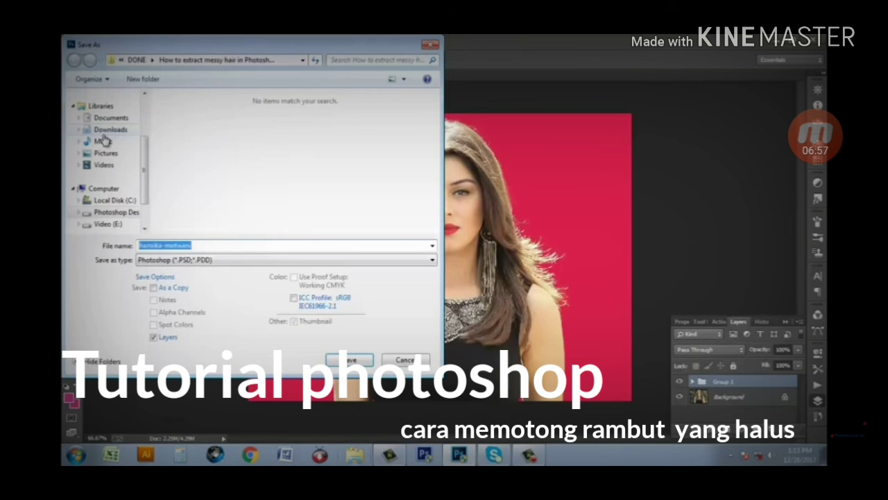
left_click(251, 243)
type("01")
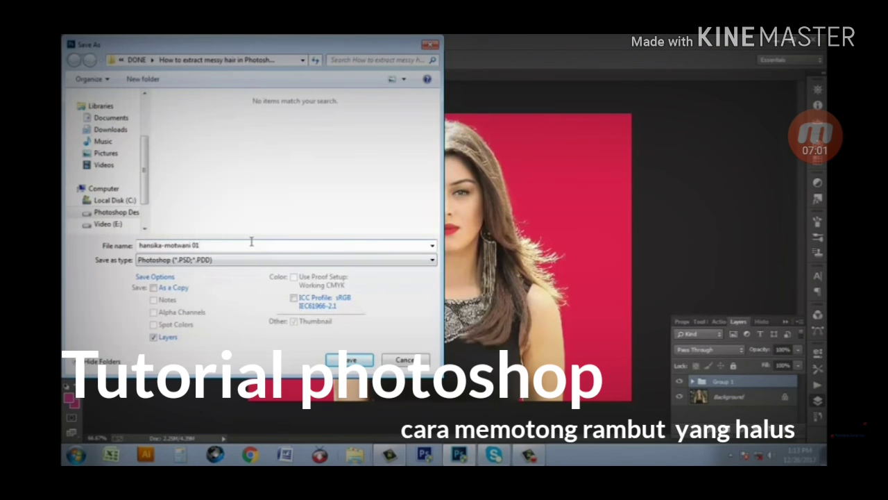
left_click(351, 359)
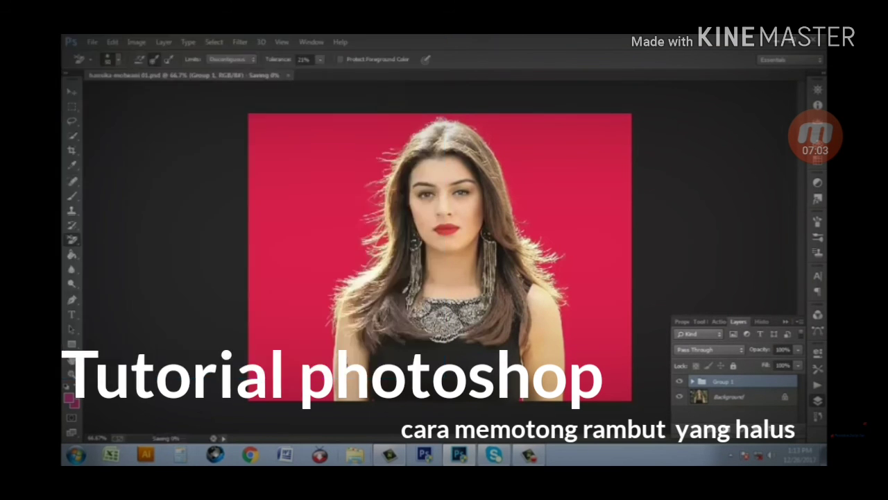